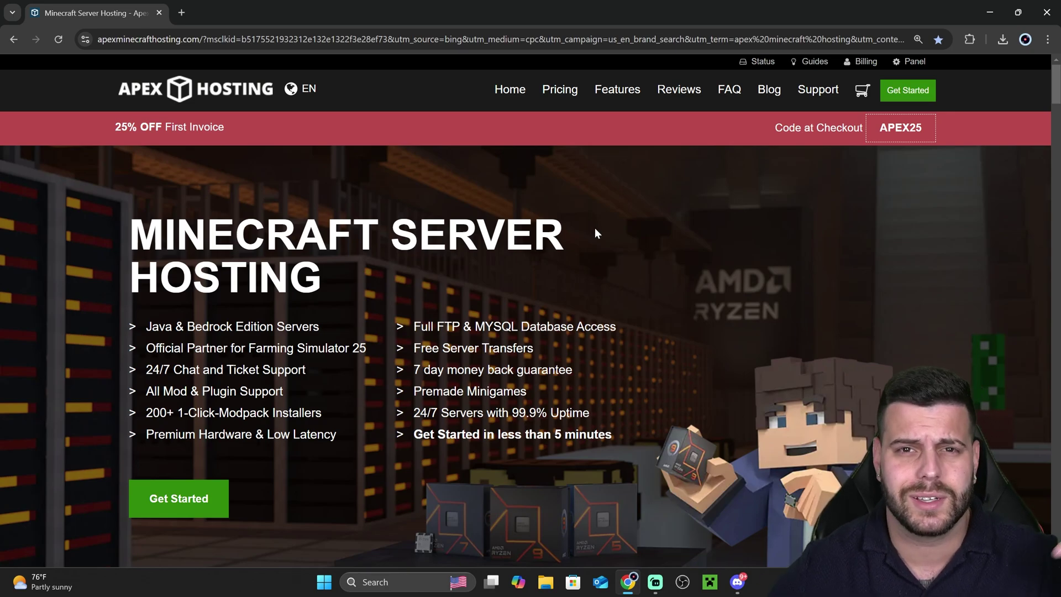
Go from the homepage to the Minecraft: Java Edition plans and pricing page.
scroll(596, 244, down, 1)
scroll(596, 243, down, 6)
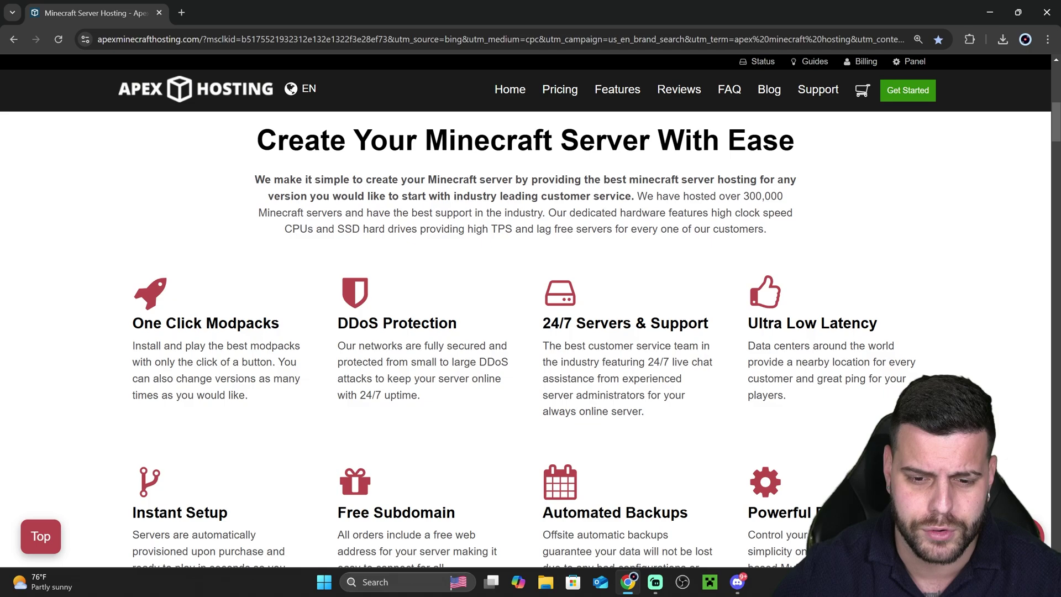
scroll(595, 243, up, 7)
drag(113, 127, 284, 130)
click(491, 196)
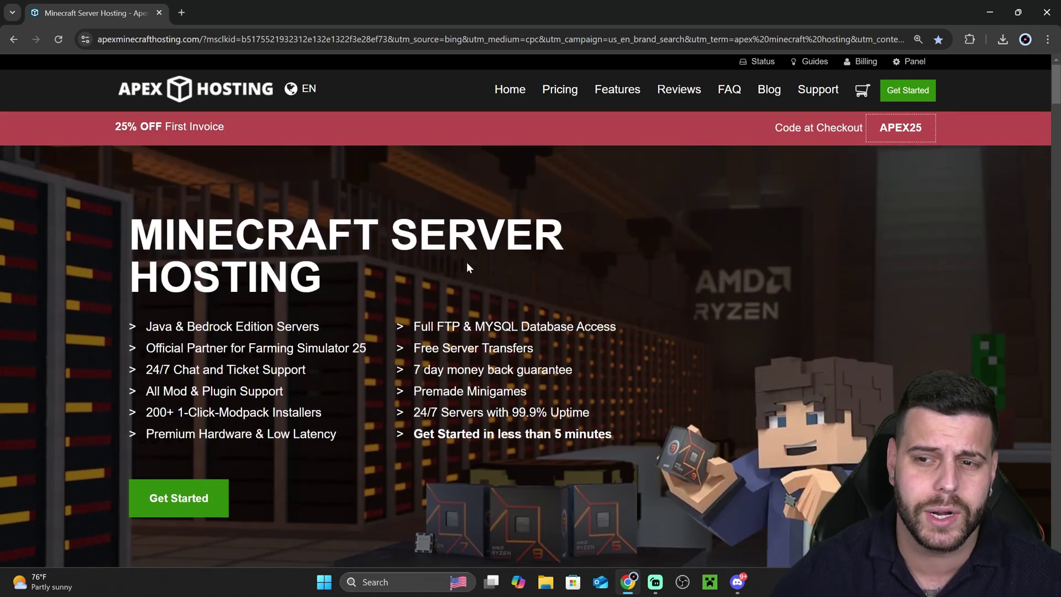
click(182, 496)
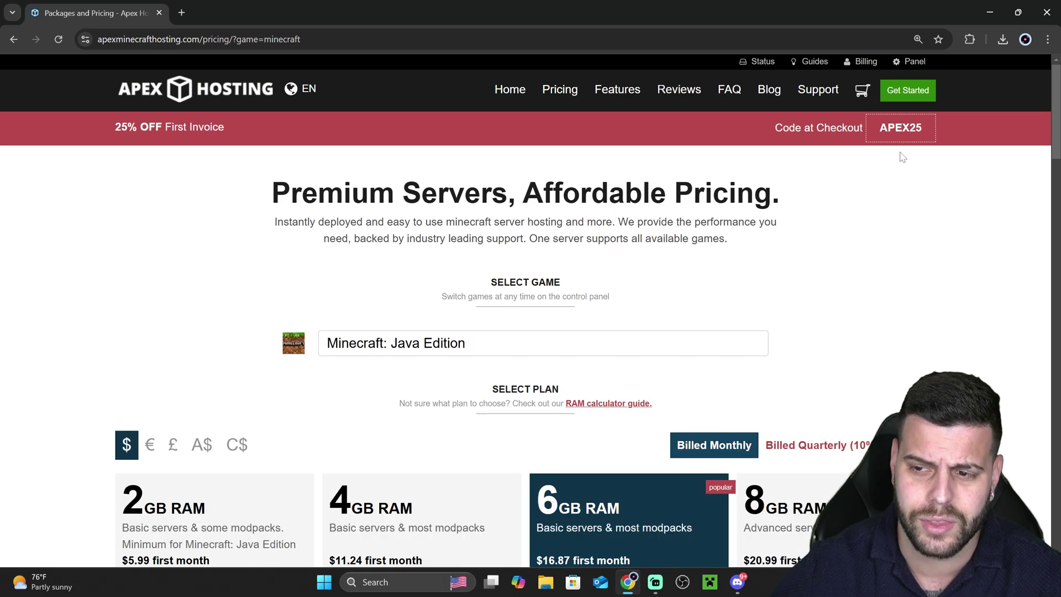
Expand the plan grid to list every RAM plan, including 6 GB at $16.87 first month.
scroll(906, 288, down, 2)
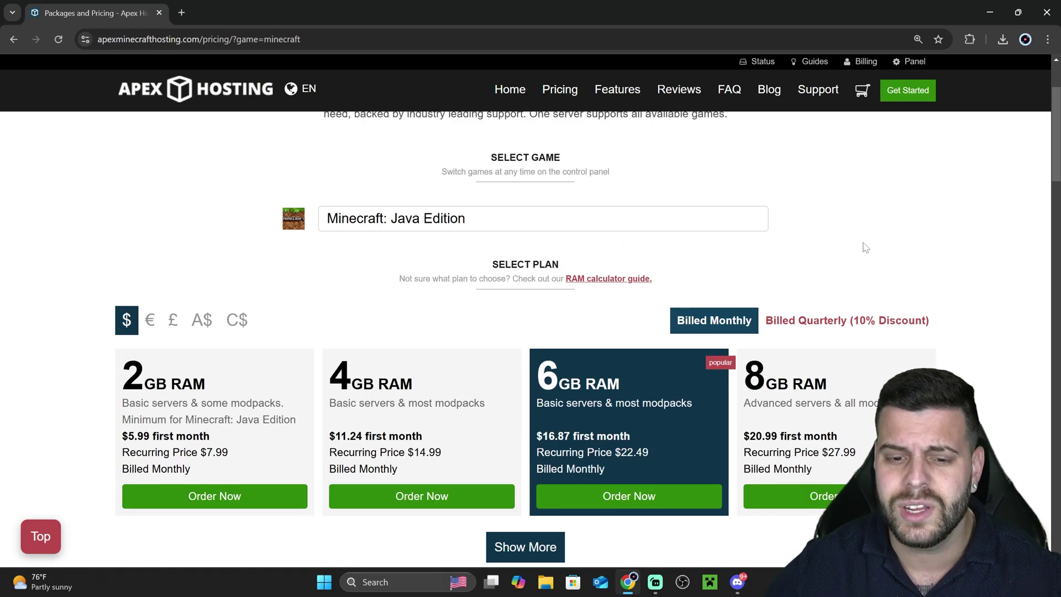
scroll(849, 226, up, 1)
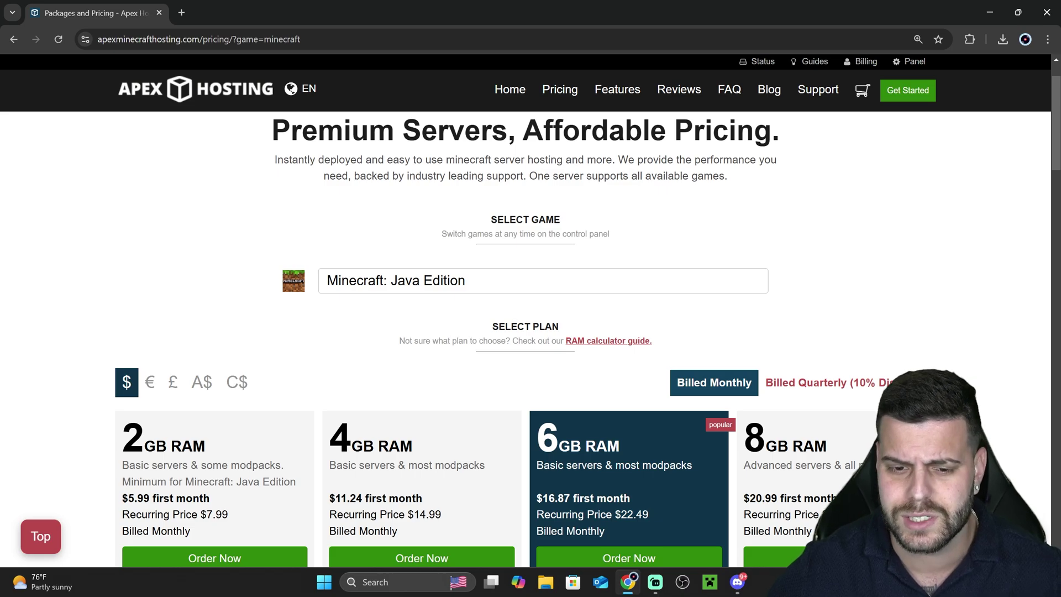
scroll(507, 232, down, 3)
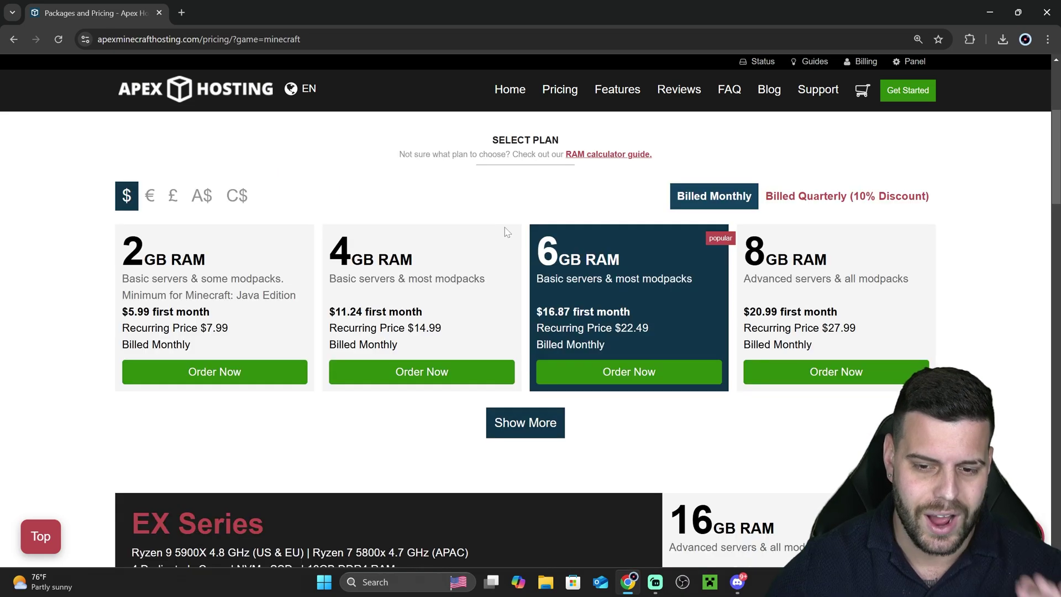
scroll(524, 228, up, 2)
scroll(386, 280, down, 2)
click(525, 423)
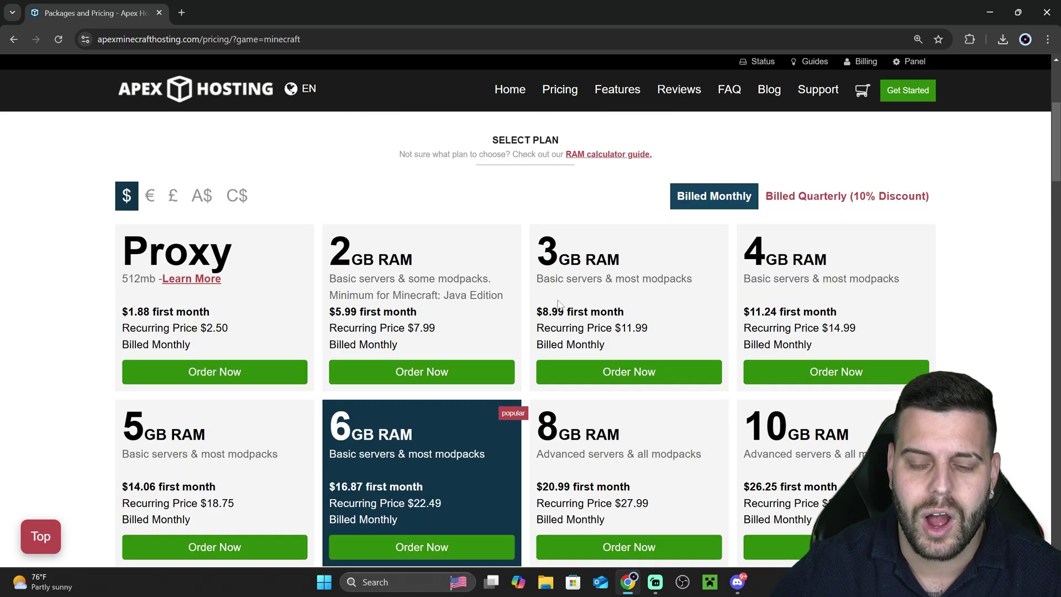
scroll(536, 313, down, 2)
scroll(535, 314, down, 2)
scroll(525, 325, up, 3)
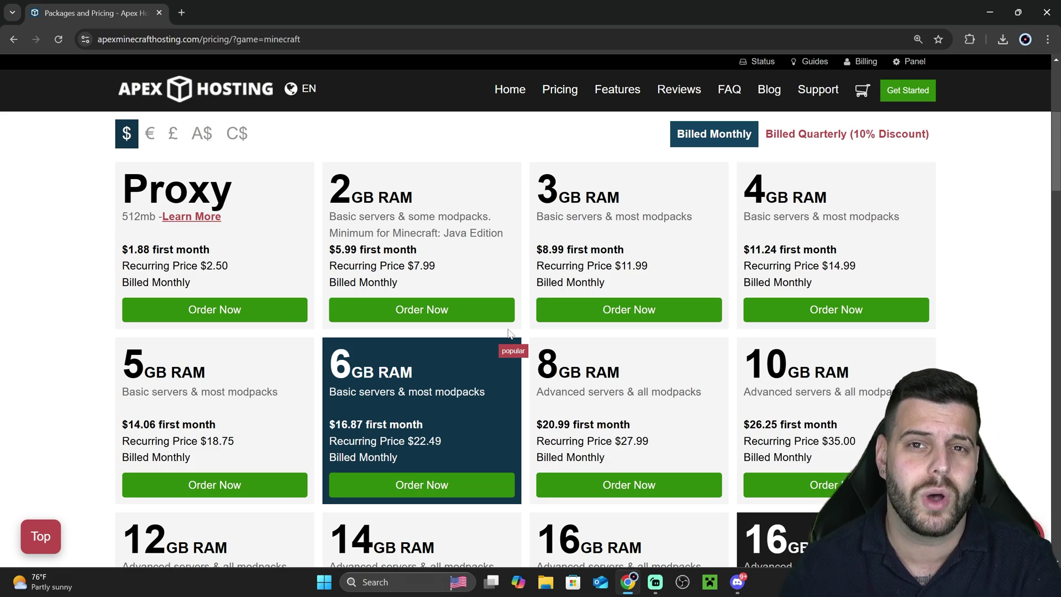
scroll(508, 332, up, 5)
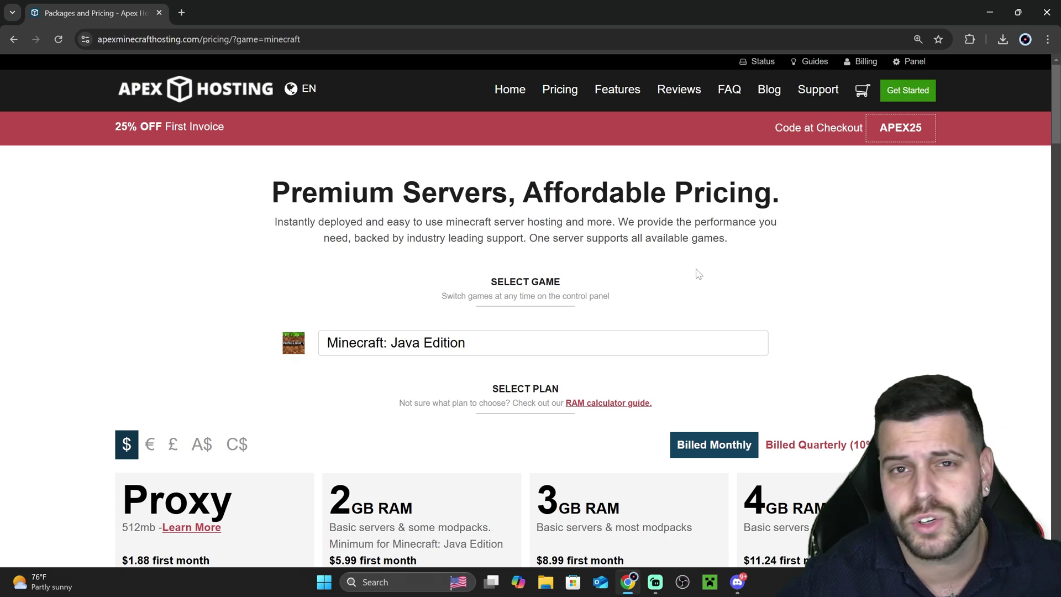
scroll(705, 273, down, 5)
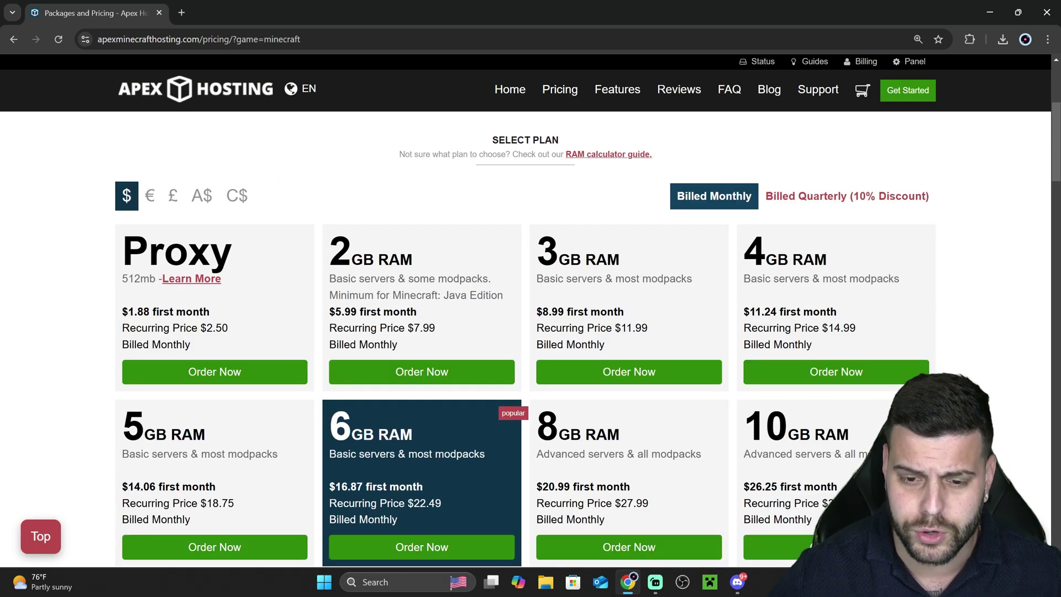
scroll(582, 339, down, 1)
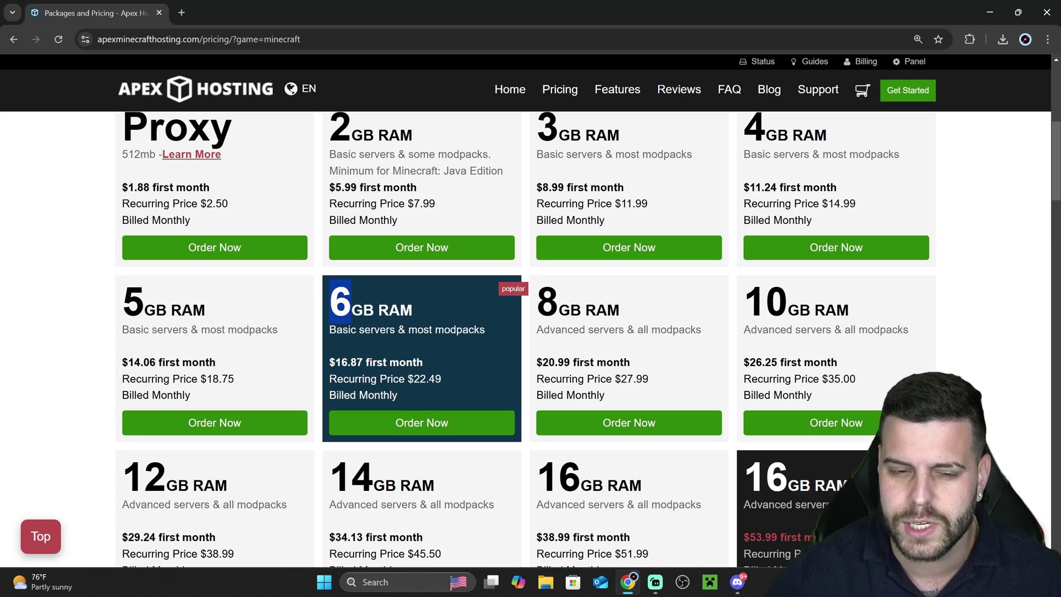
scroll(461, 326, up, 1)
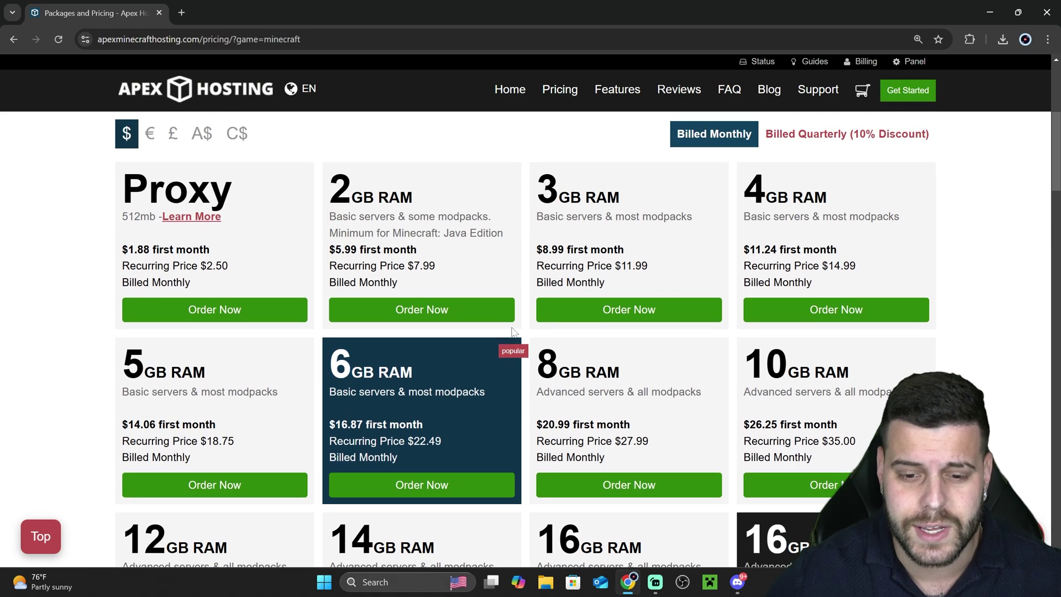
scroll(519, 337, down, 1)
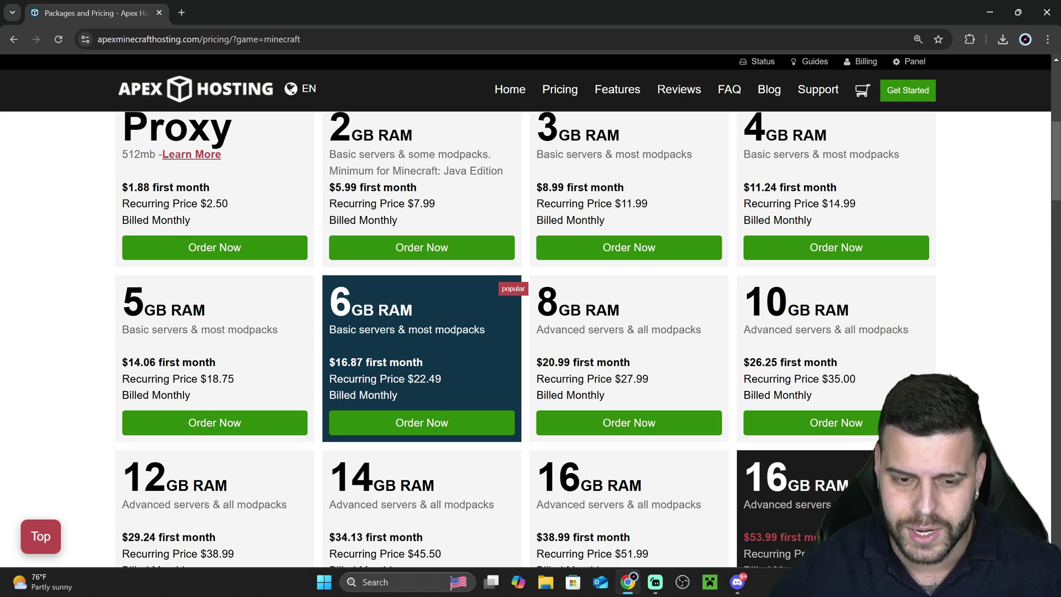
Order the 6 GB plan and allow location access once, reaching its Dallas, Texas 1.21.4 configure page.
click(452, 424)
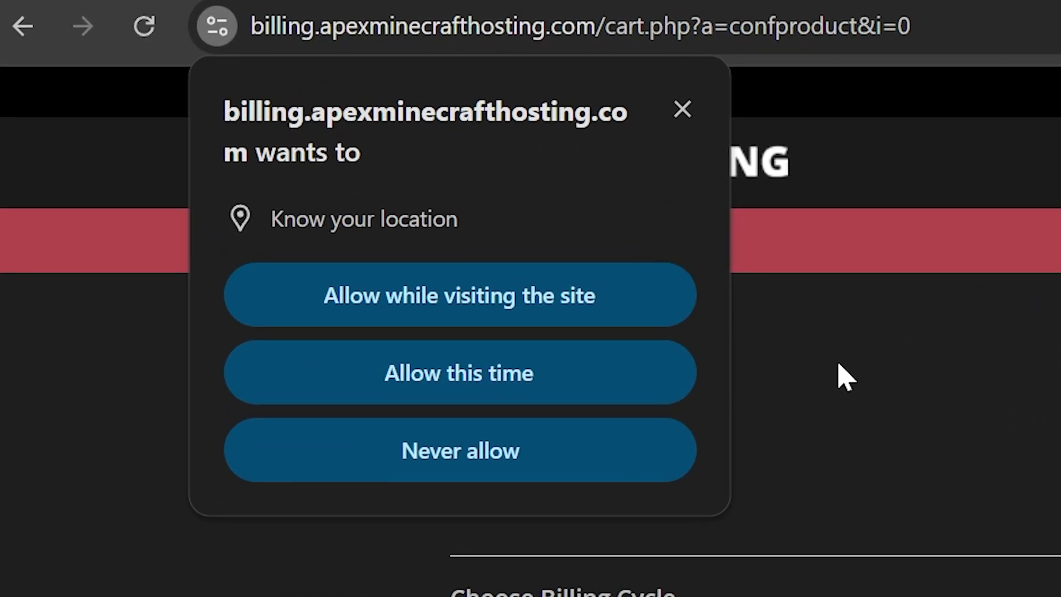
click(595, 373)
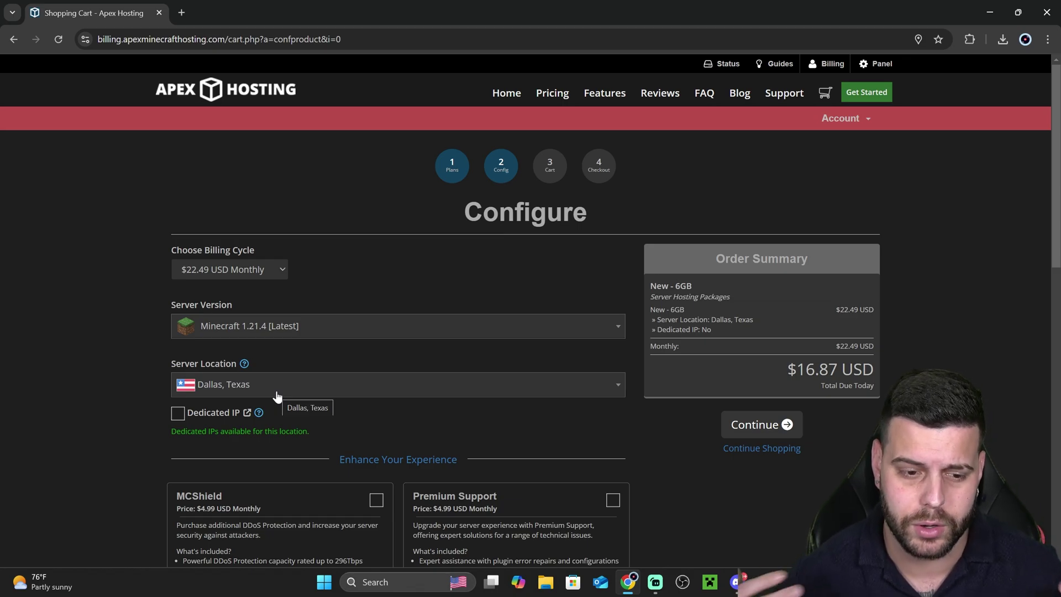
scroll(334, 299, down, 1)
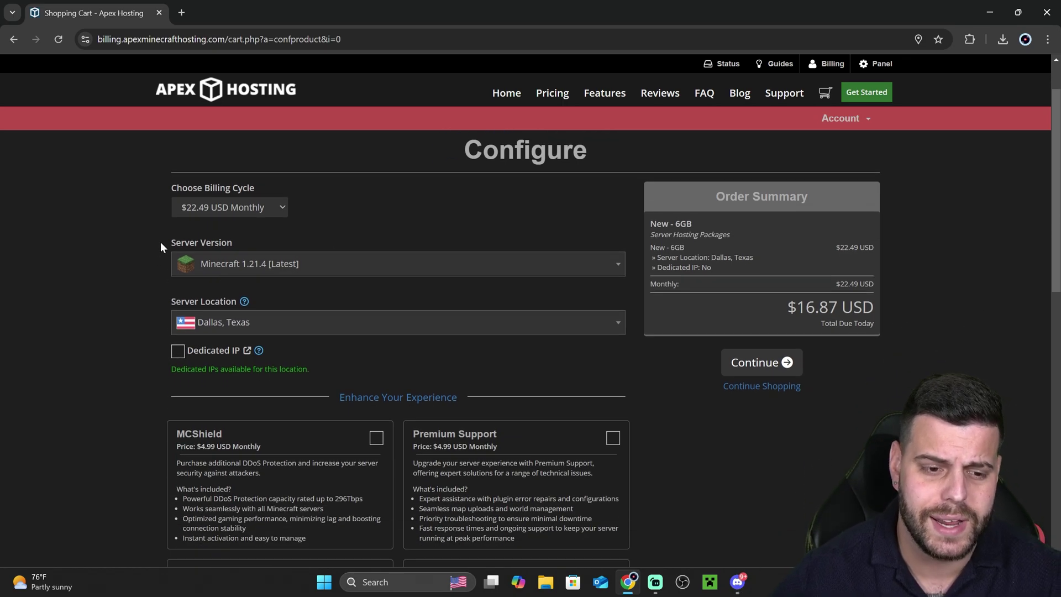
Open the Server Version list and browse the available versions and modpacks.
click(316, 265)
scroll(318, 365, up, 3)
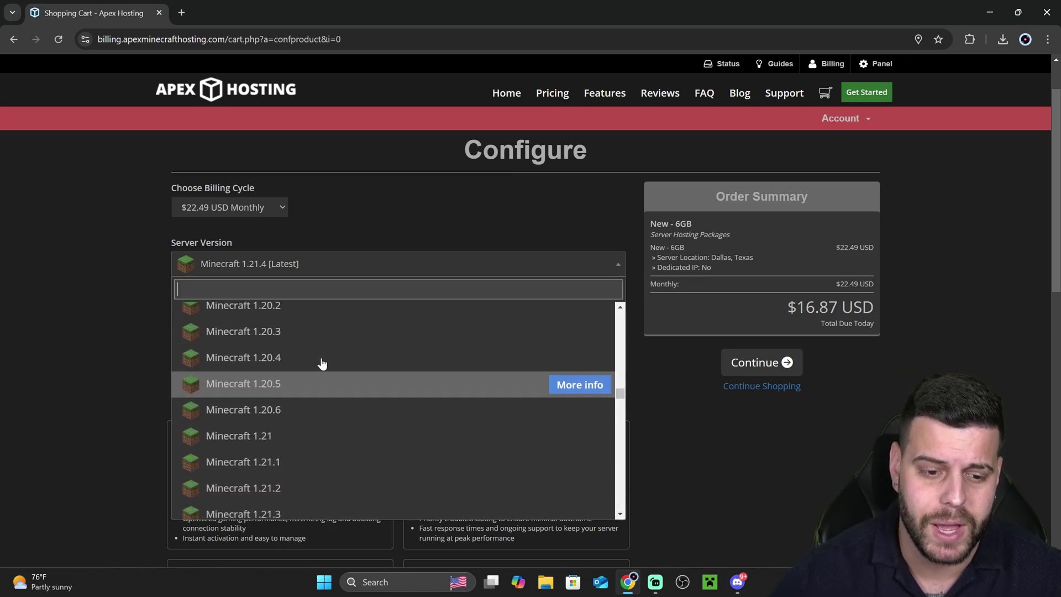
scroll(322, 363, up, 15)
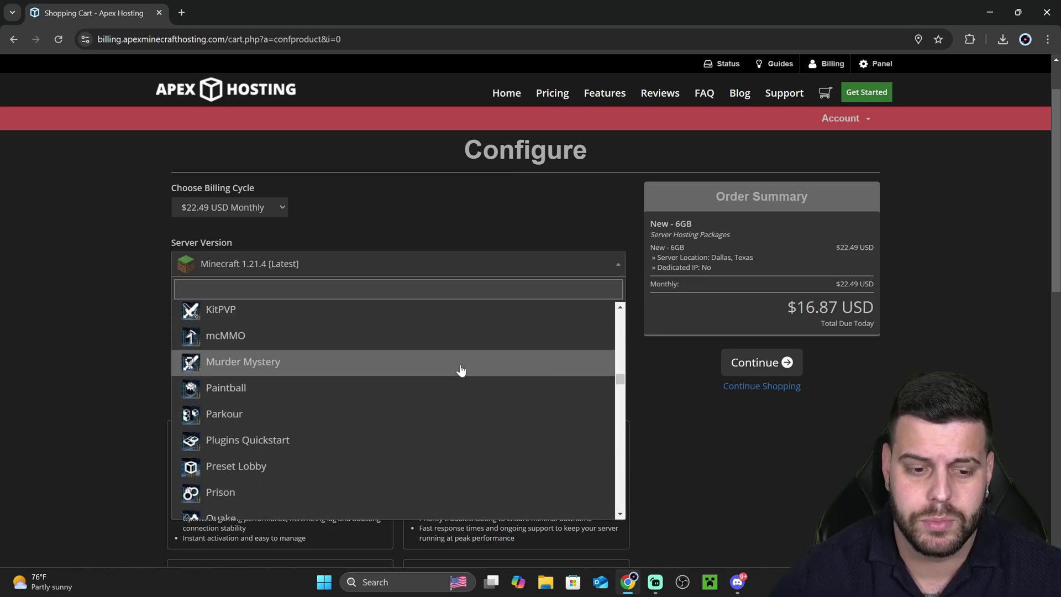
scroll(461, 370, down, 15)
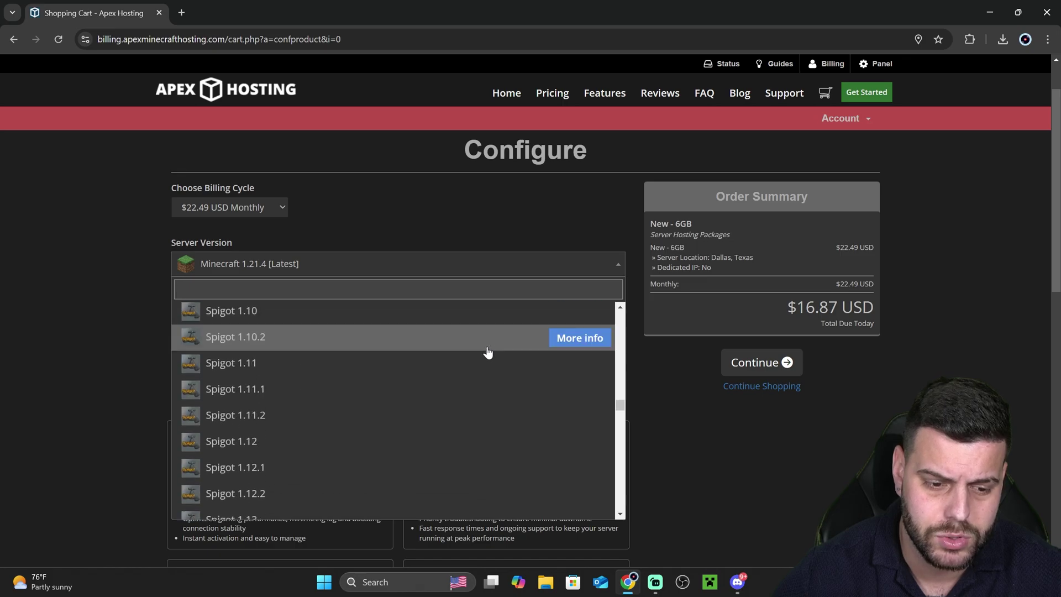
scroll(488, 353, down, 15)
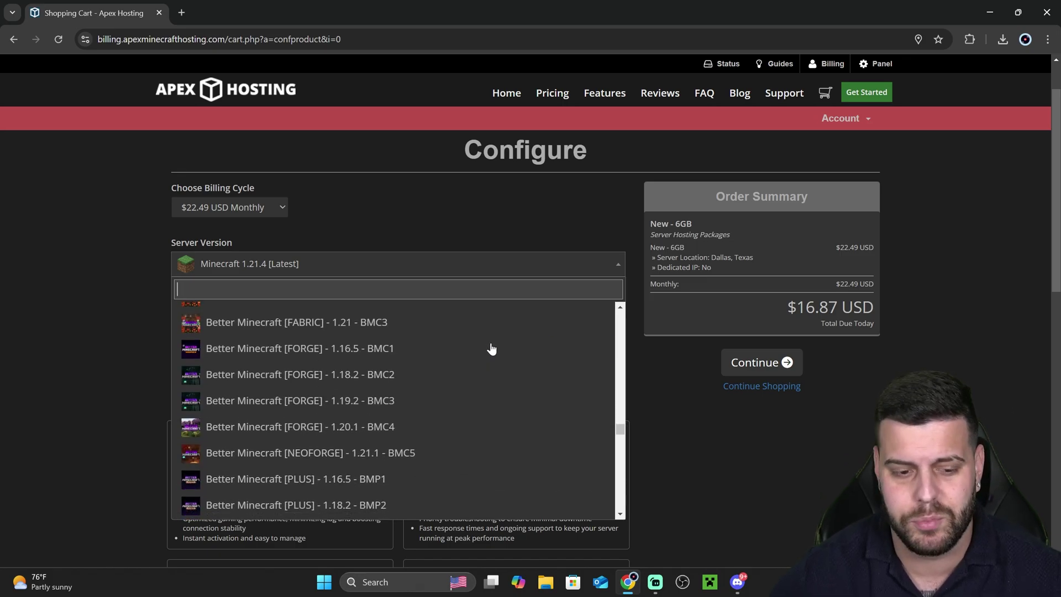
scroll(491, 349, down, 15)
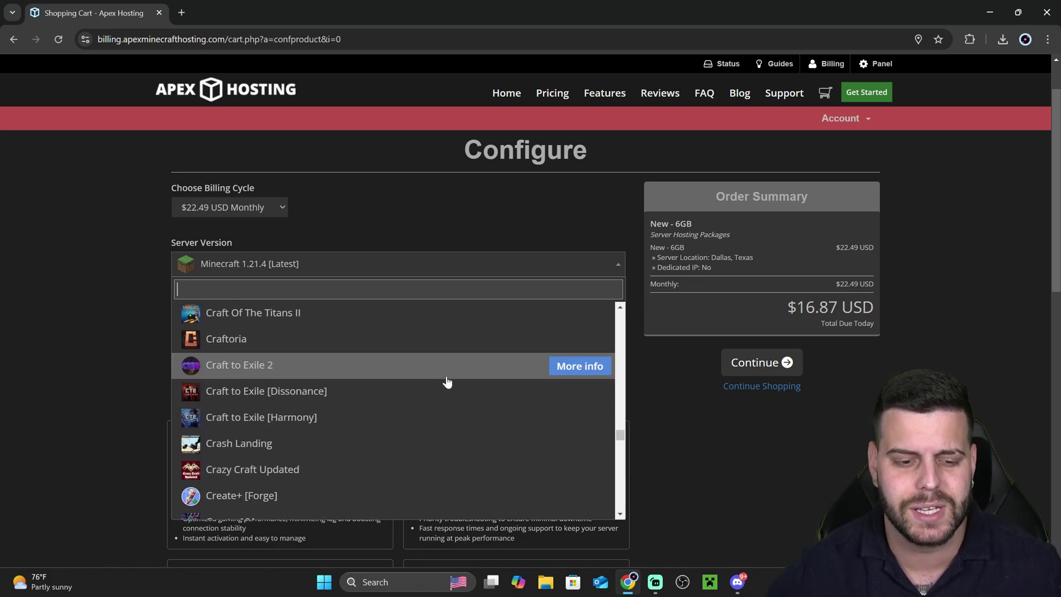
scroll(448, 381, down, 15)
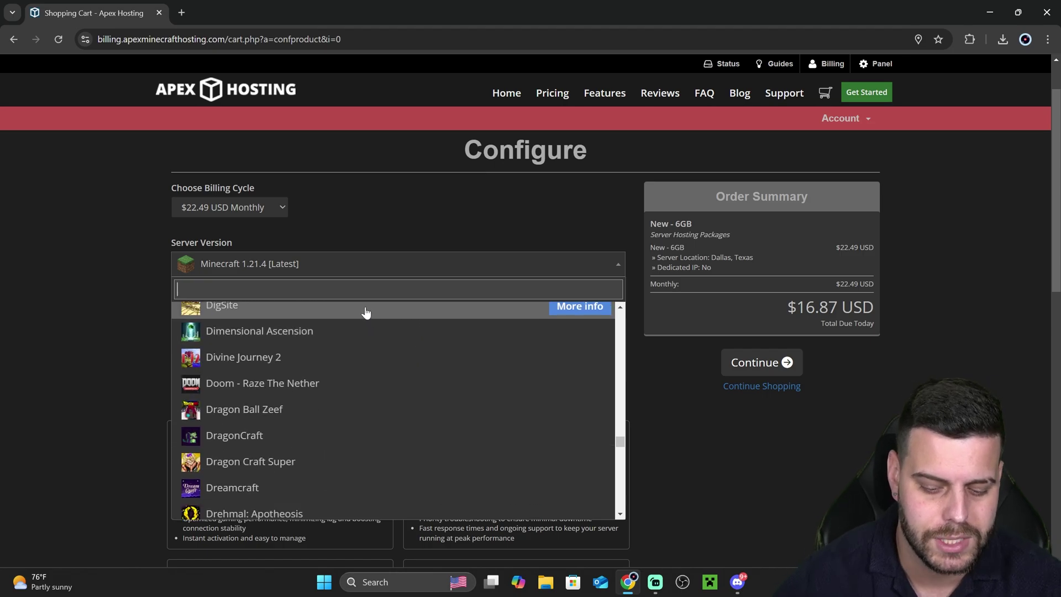
Search for 'rlcra' and 'pixel', clear the search, and keep Minecraft 1.21.4 [Latest].
text(rlcra)
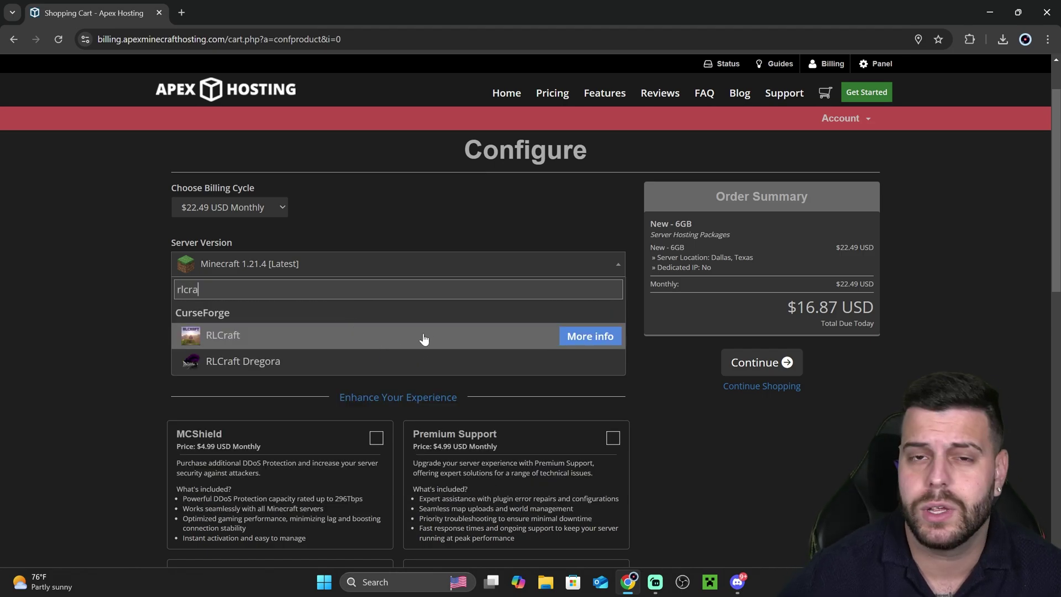
key(BackSpace)
key(BackSpace)
key(BackSpace)
key(BackSpace)
key(BackSpace)
text(pixel)
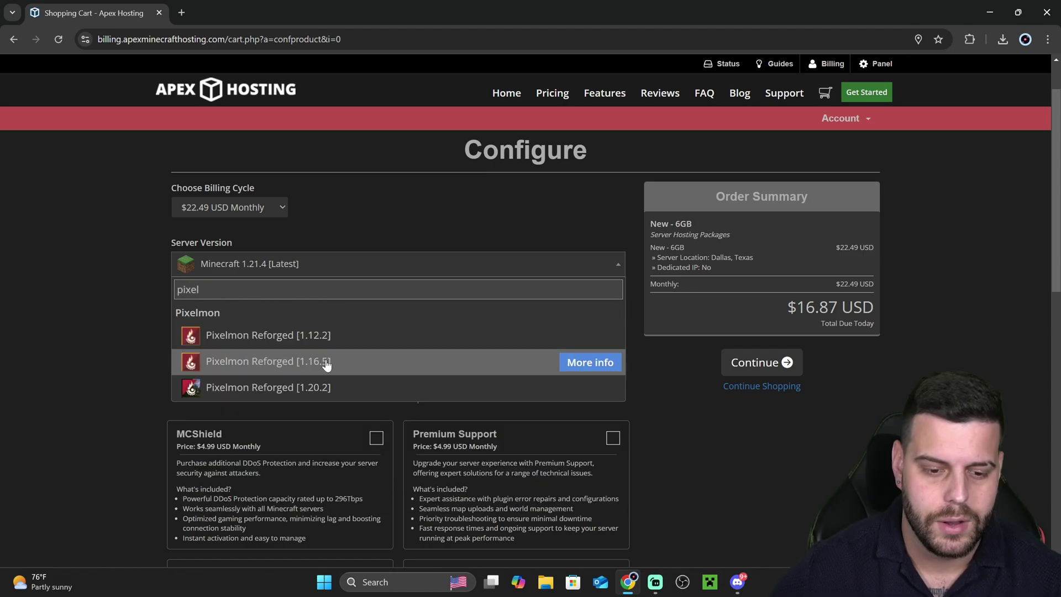
key(BackSpace)
key(BackSpace)
key(BackSpace)
key(BackSpace)
key(BackSpace)
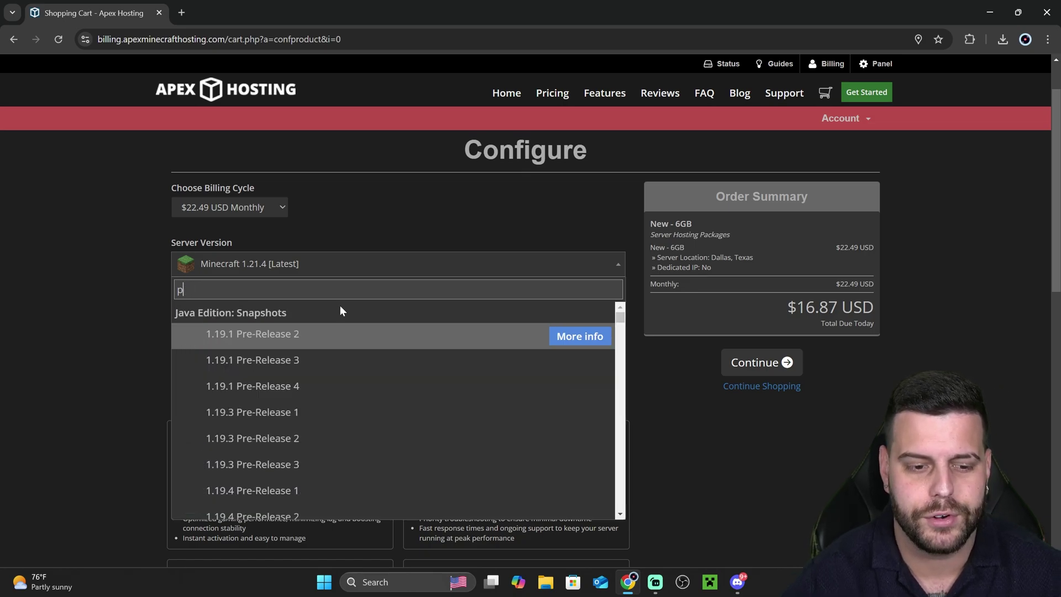
scroll(372, 401, up, 1)
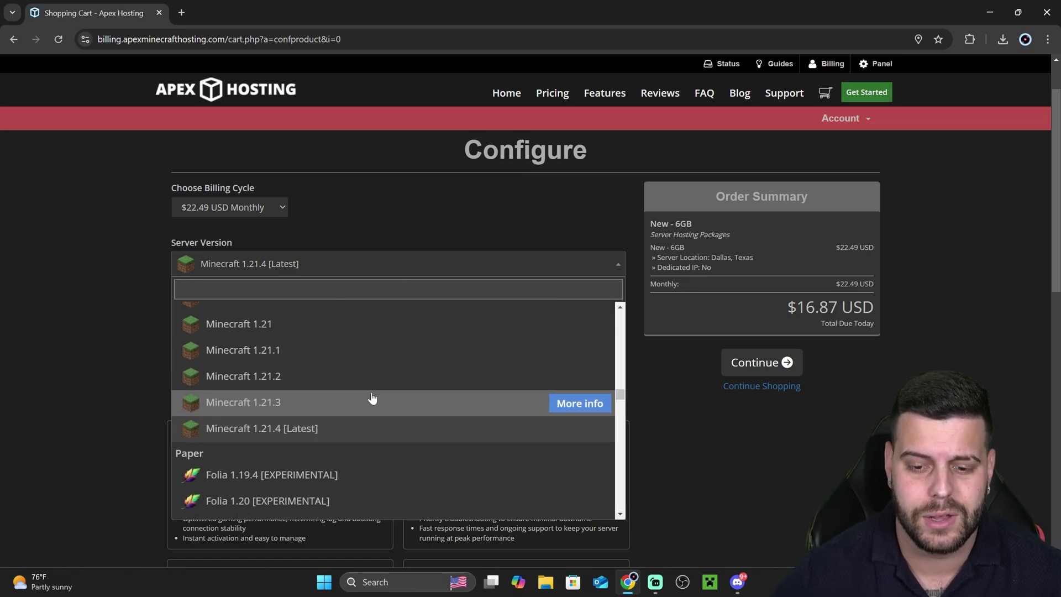
scroll(387, 359, up, 1)
click(312, 265)
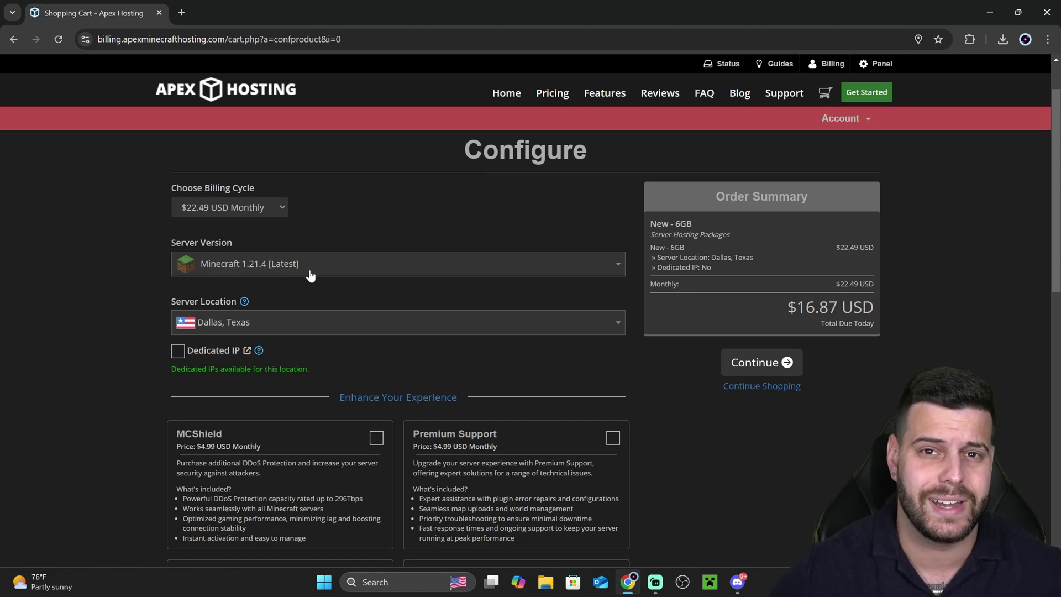
scroll(322, 280, down, 2)
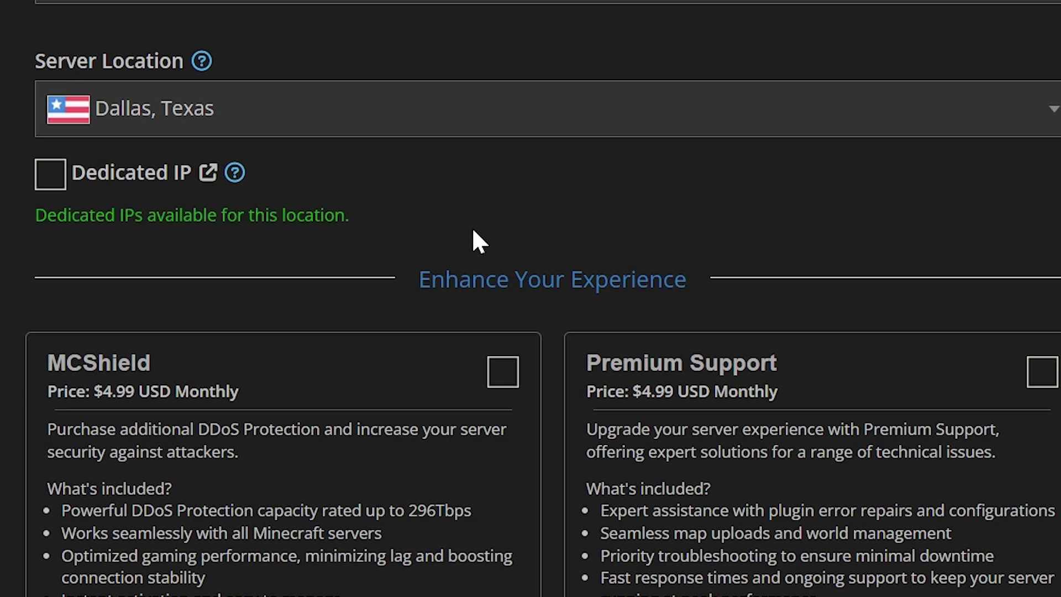
scroll(1023, 253, down, 5)
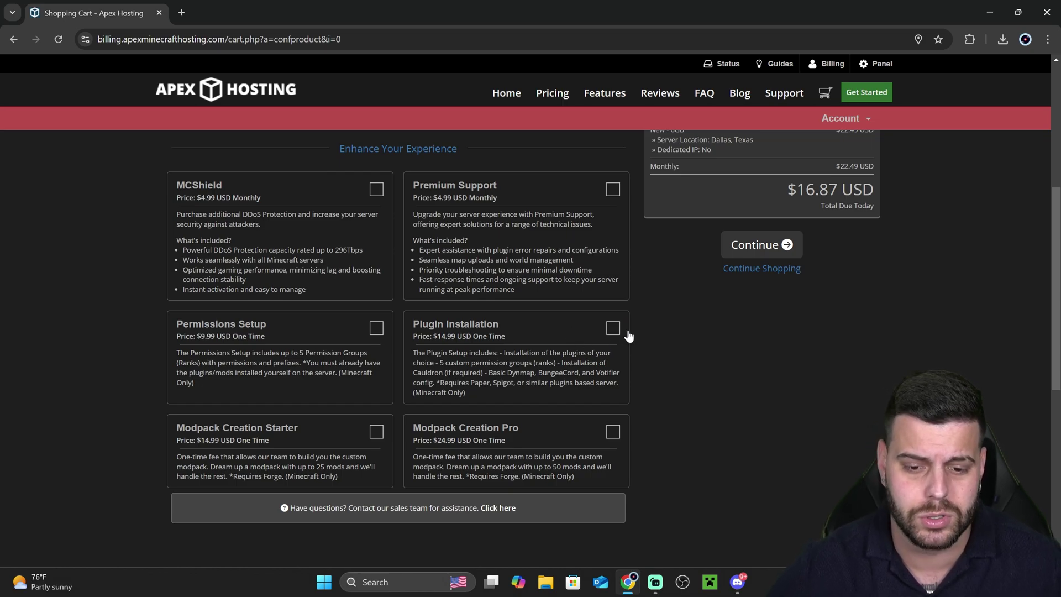
scroll(636, 298, up, 3)
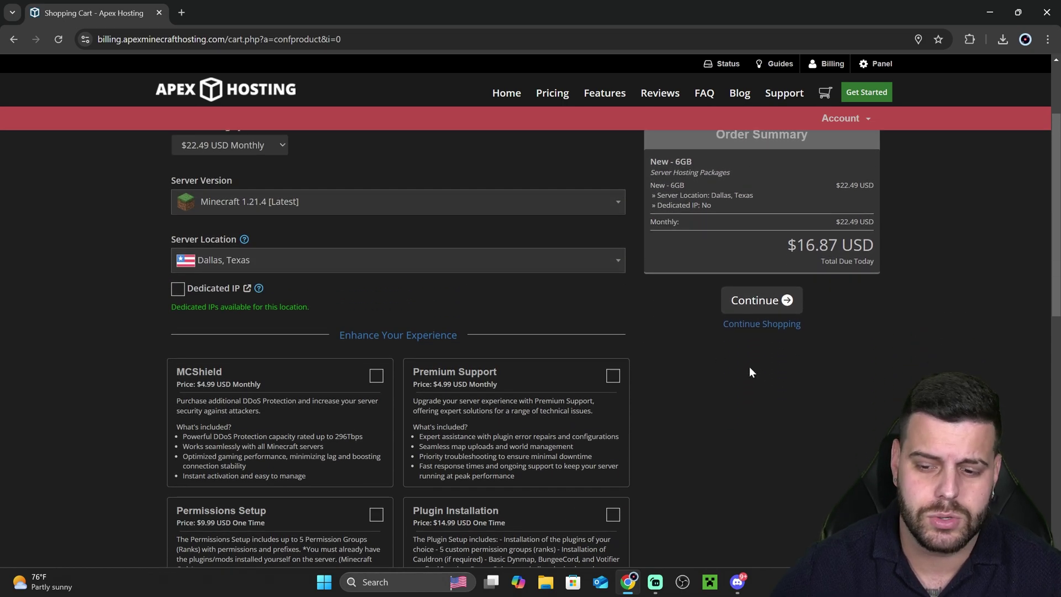
scroll(704, 387, up, 1)
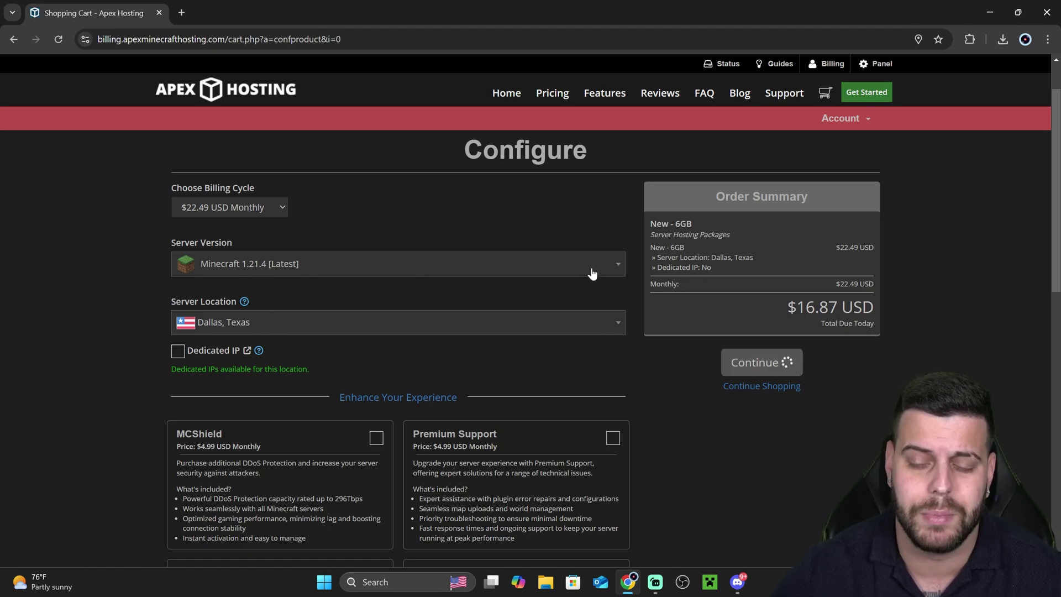
Continue to the cart, confirm the APEX25 25% discount with $16.87 due, and proceed to checkout.
click(763, 361)
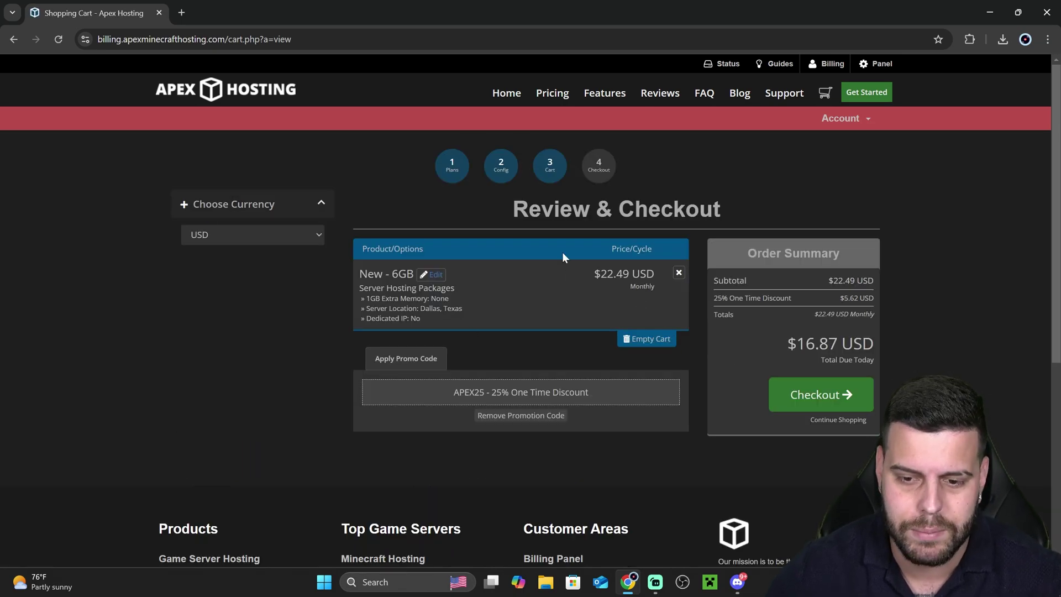
drag(599, 401, 419, 401)
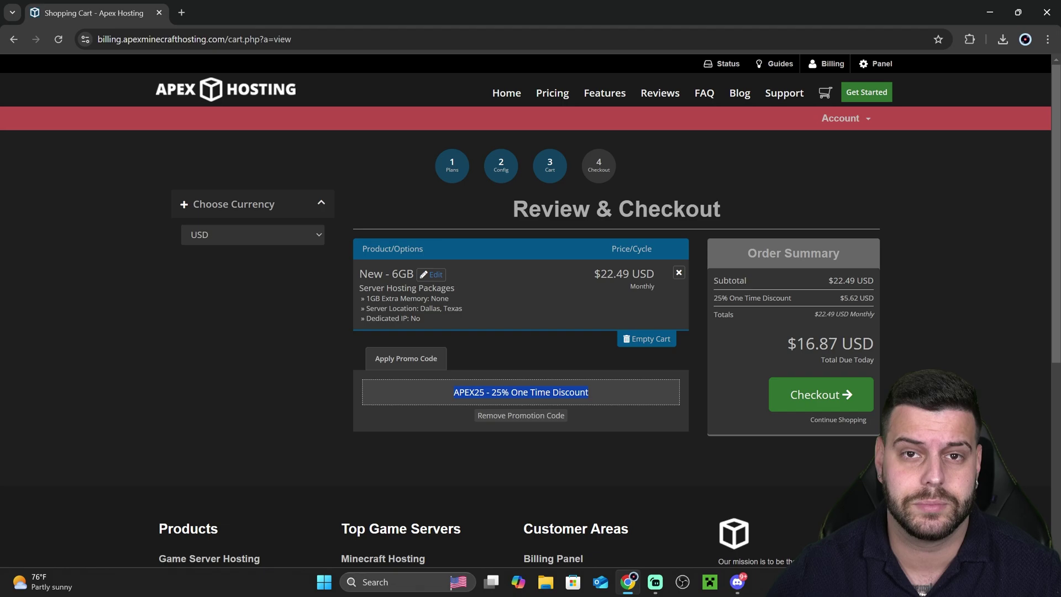
click(589, 385)
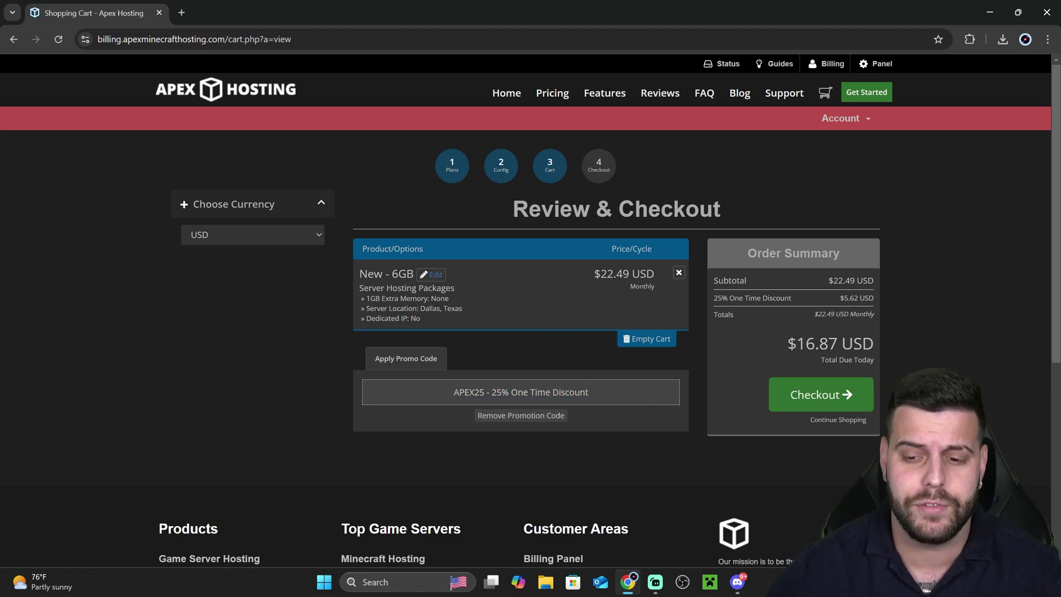
drag(596, 389, 425, 389)
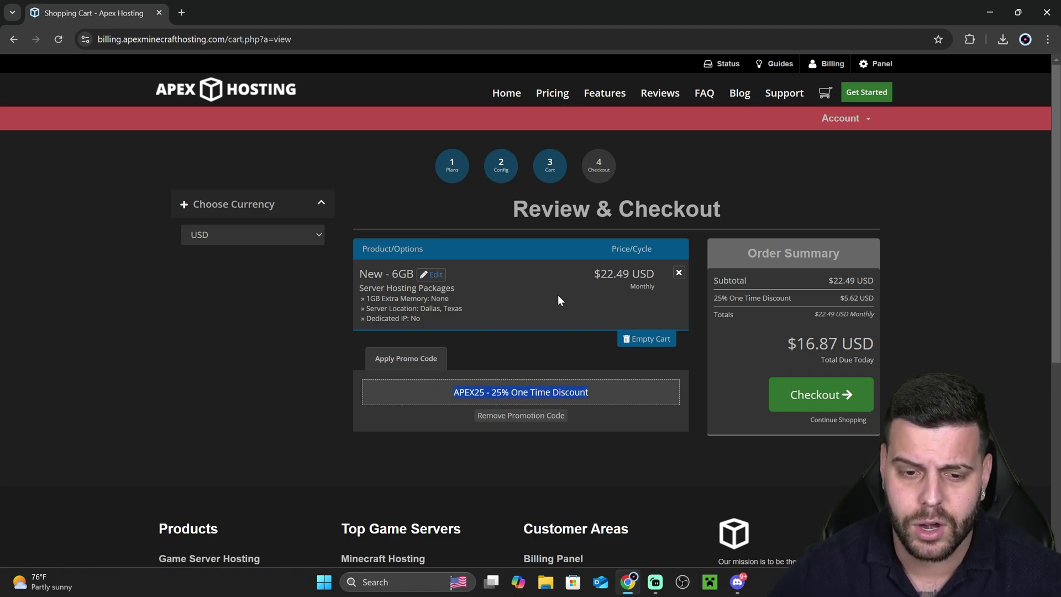
click(831, 393)
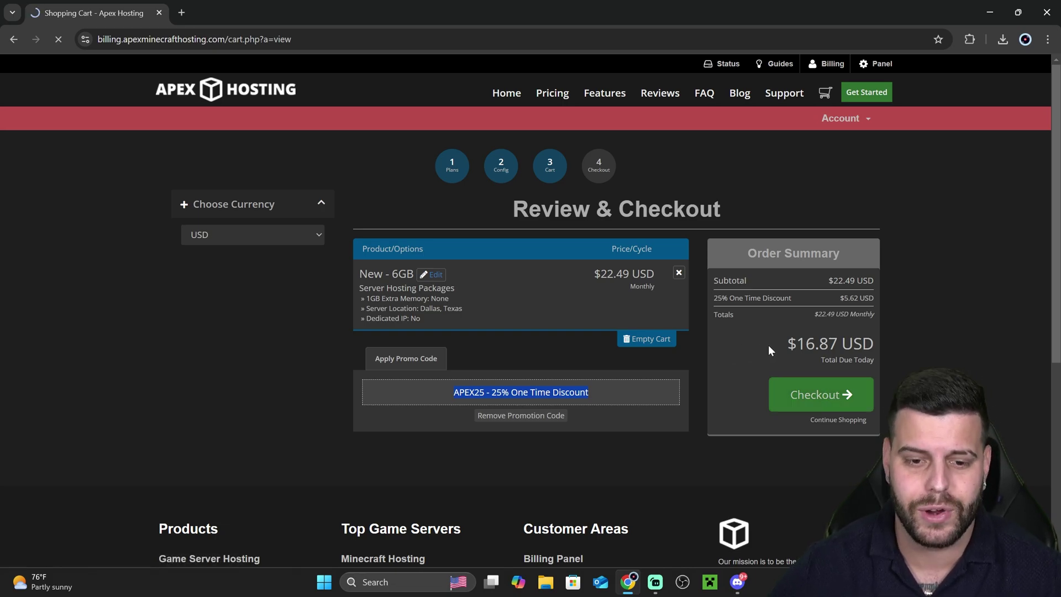
Review the blank personal, billing, password and card forms down to Complete Order, then return to the top.
scroll(558, 319, down, 3)
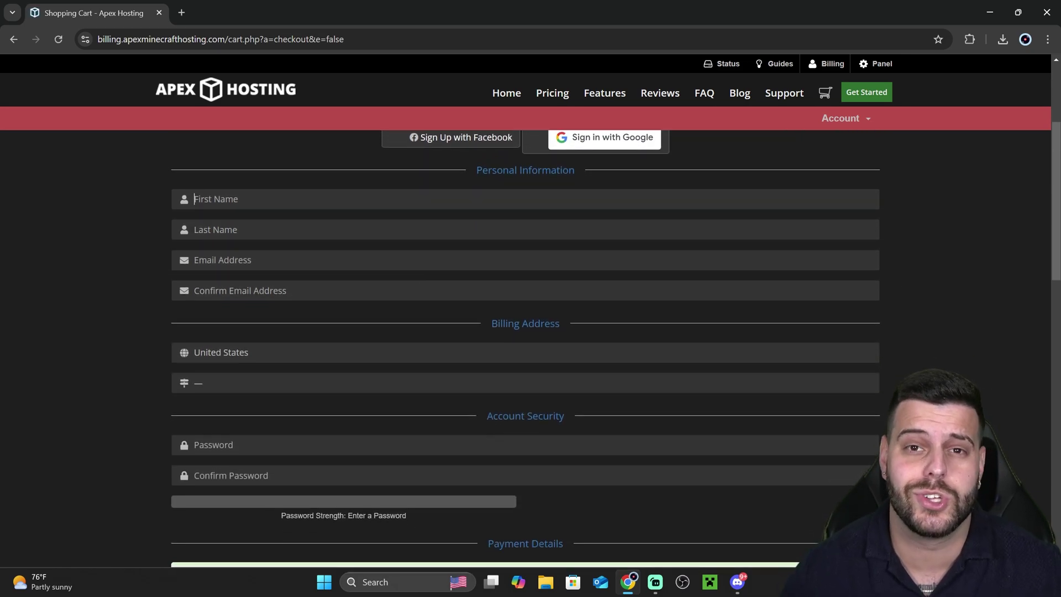
click(194, 199)
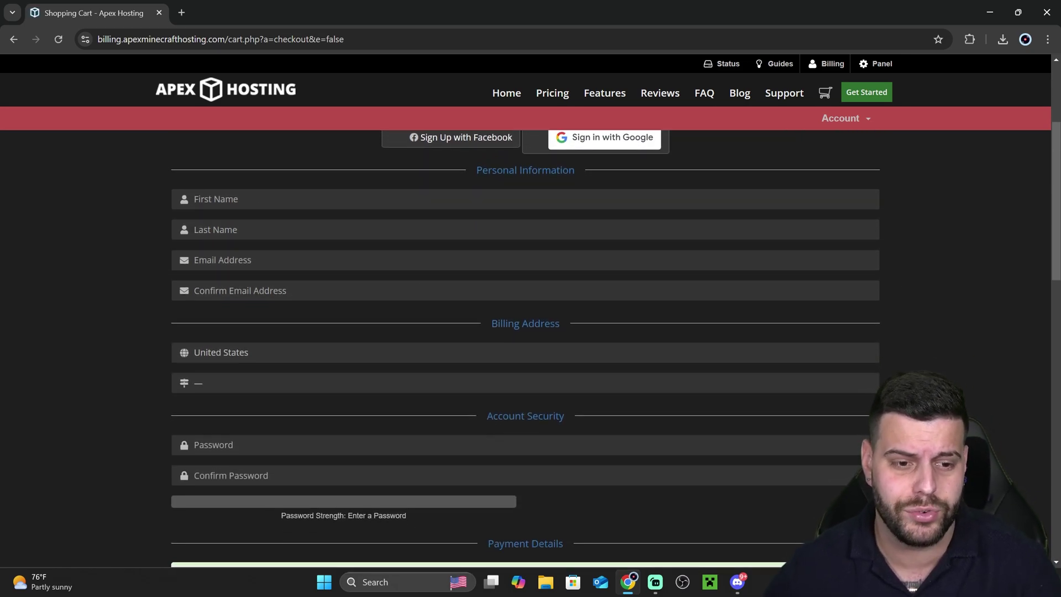
scroll(350, 258, down, 2)
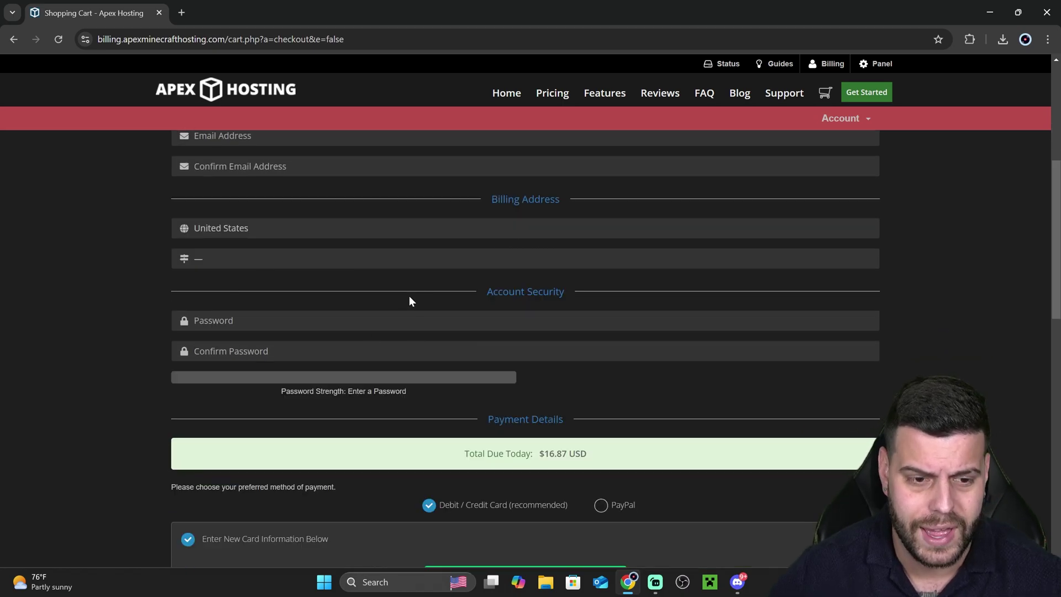
scroll(582, 286, down, 4)
scroll(681, 333, down, 2)
scroll(890, 387, up, 10)
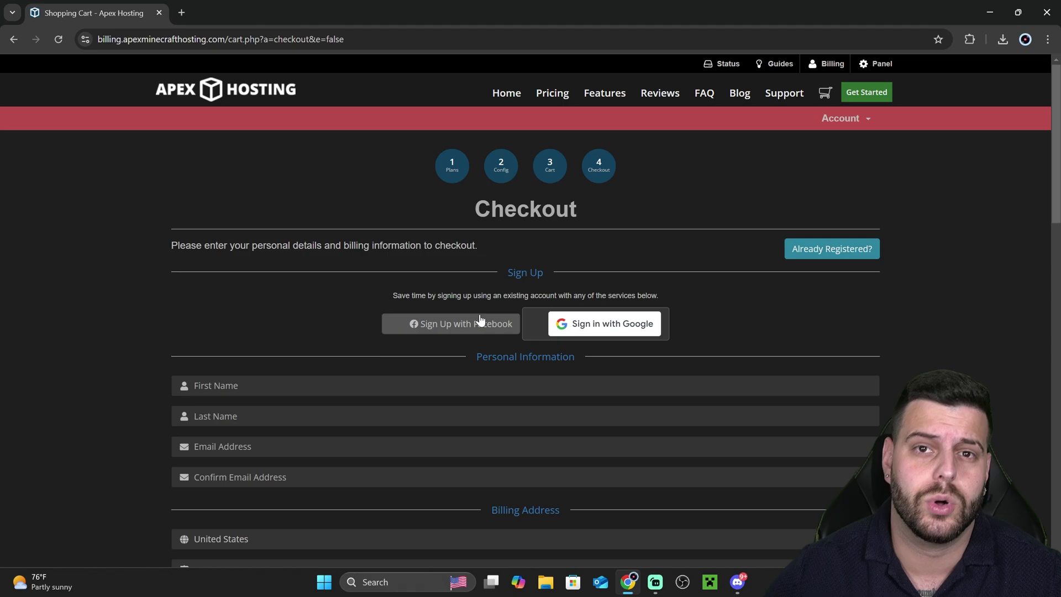
scroll(651, 327, down, 2)
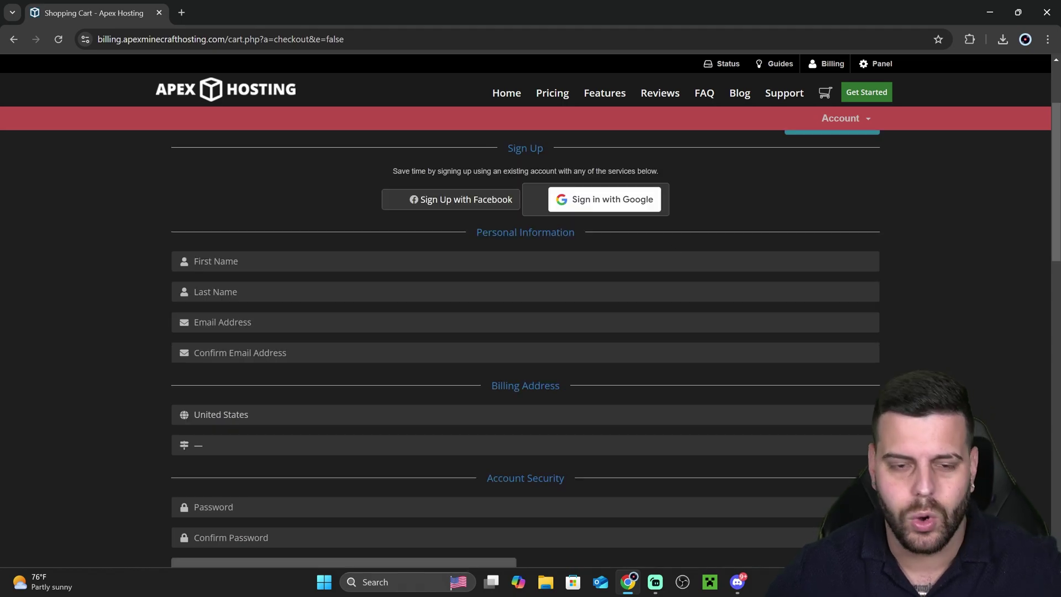
scroll(686, 275, down, 7)
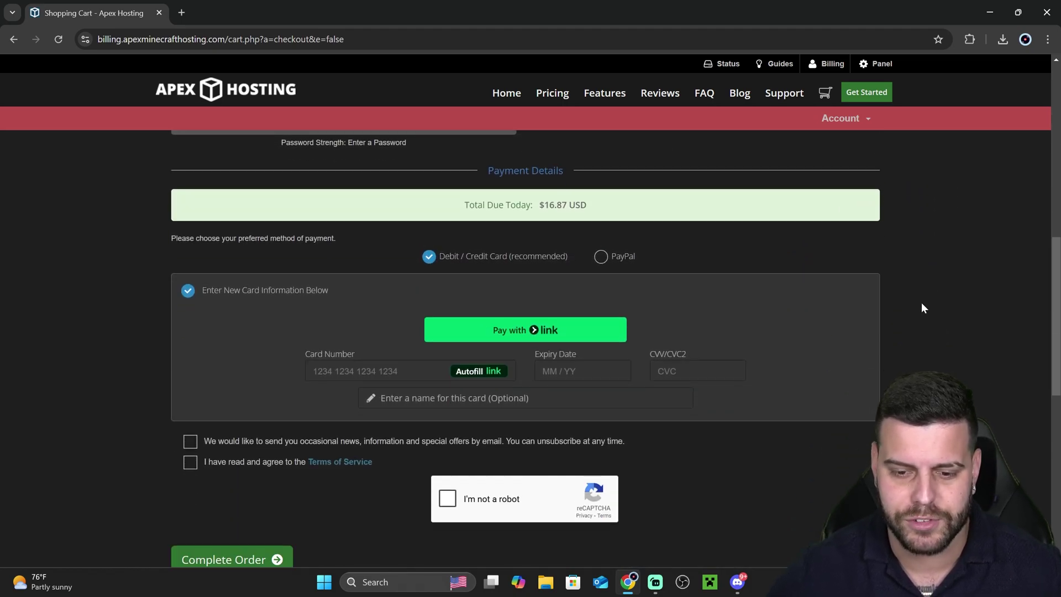
scroll(907, 320, down, 5)
scroll(934, 354, up, 15)
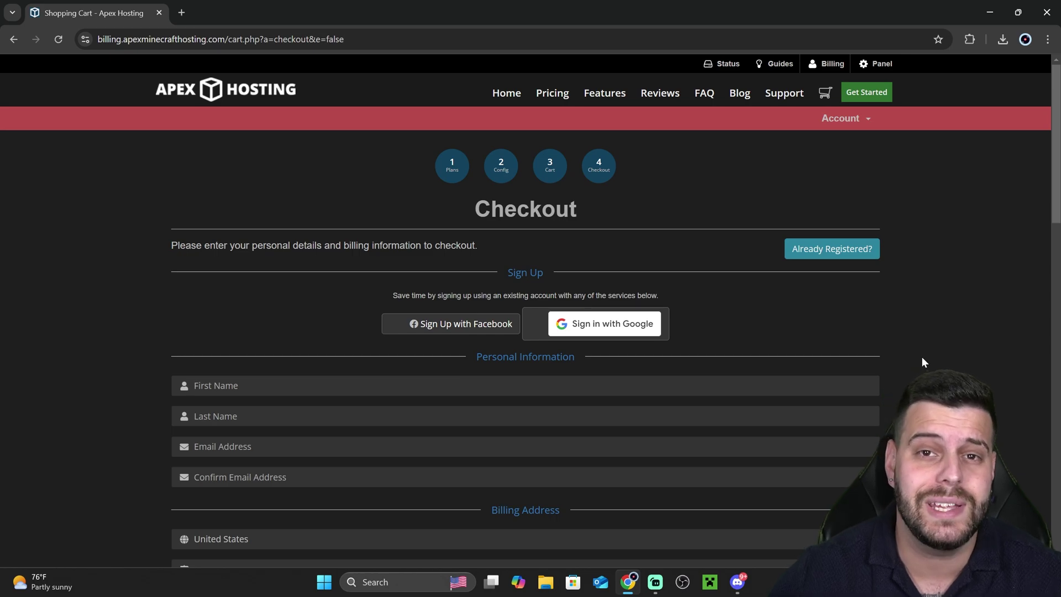